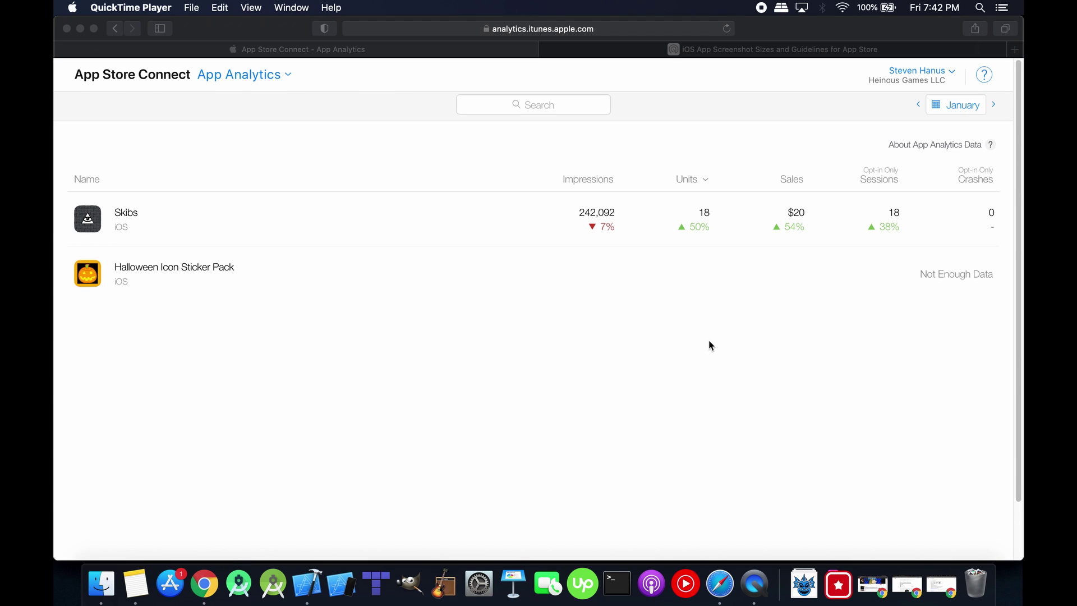
Glance at App Store Connect's section list, then view the Halloween Sticker Pack subscriber spreadsheet
{"action": "left_click", "coordinate": [920, 279]}
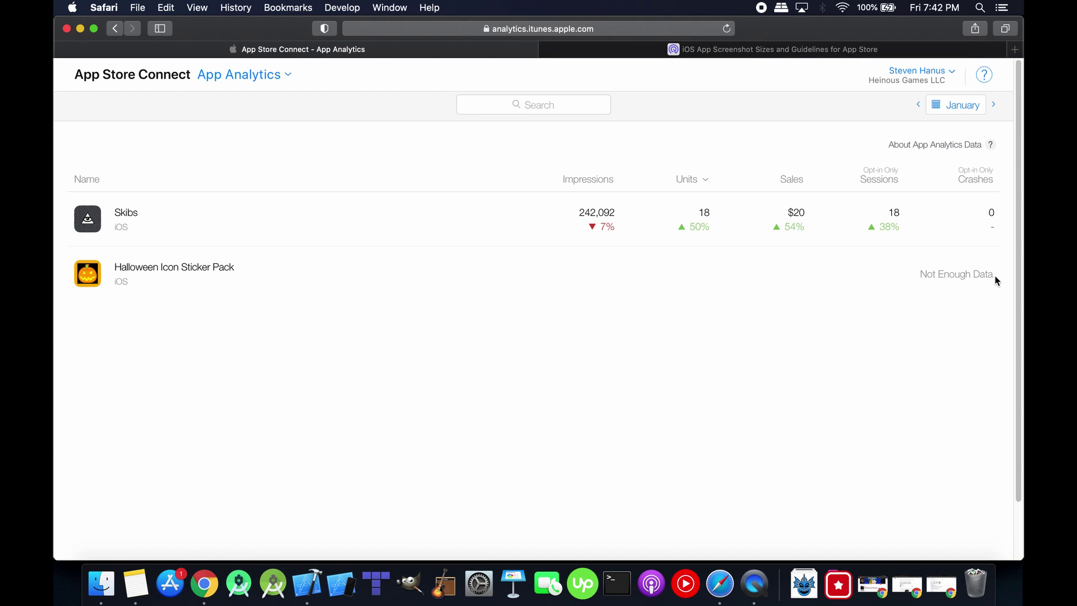
{"action": "mouse_move", "coordinate": [927, 275]}
{"action": "left_click", "coordinate": [264, 81]}
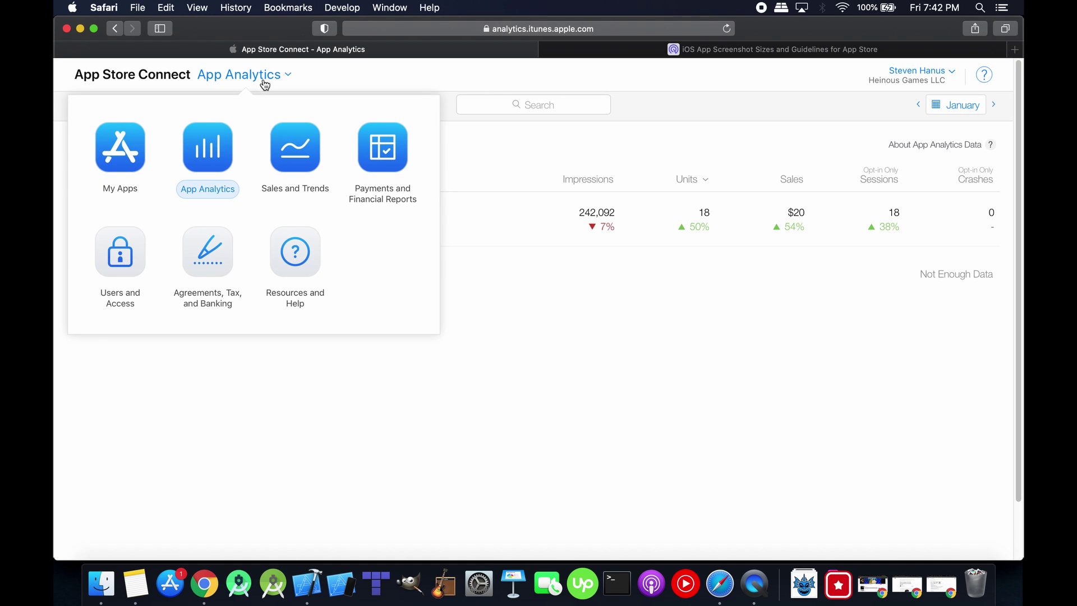
{"action": "left_click", "coordinate": [506, 360]}
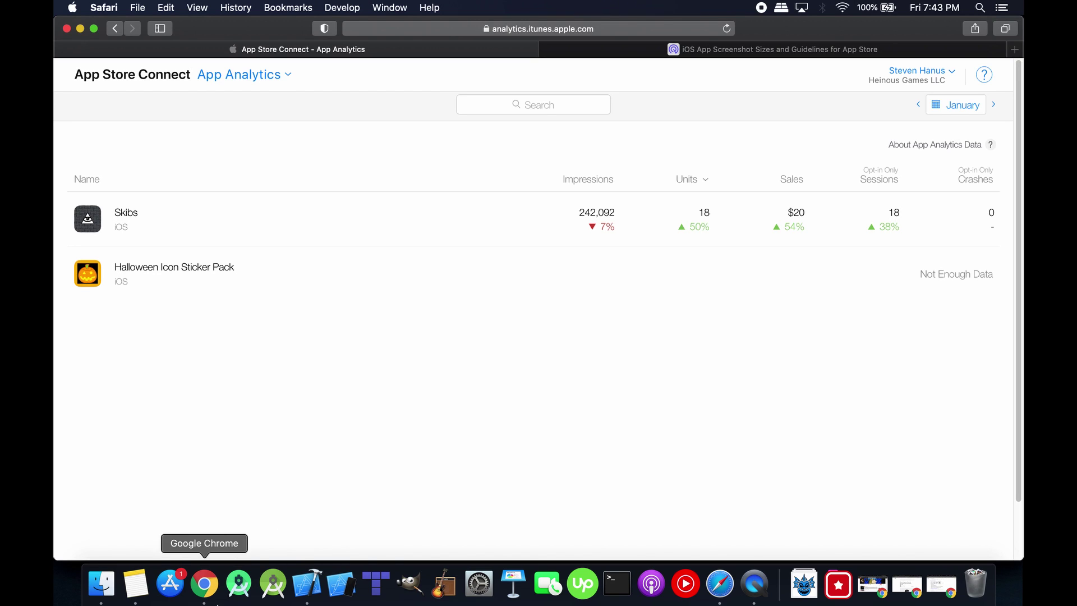
{"action": "left_click", "coordinate": [214, 604]}
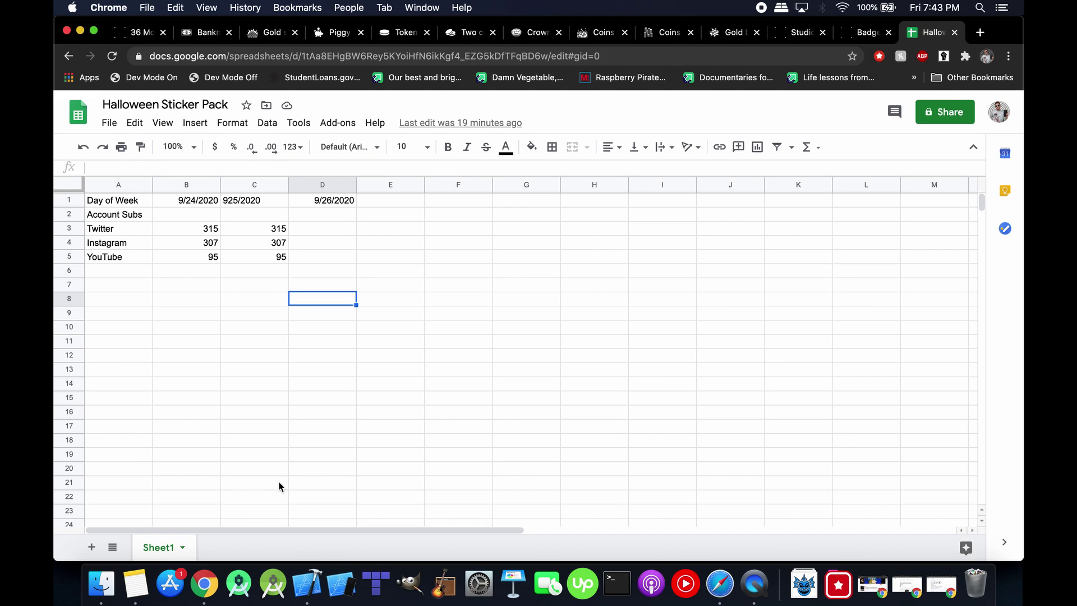
{"action": "left_click", "coordinate": [315, 602]}
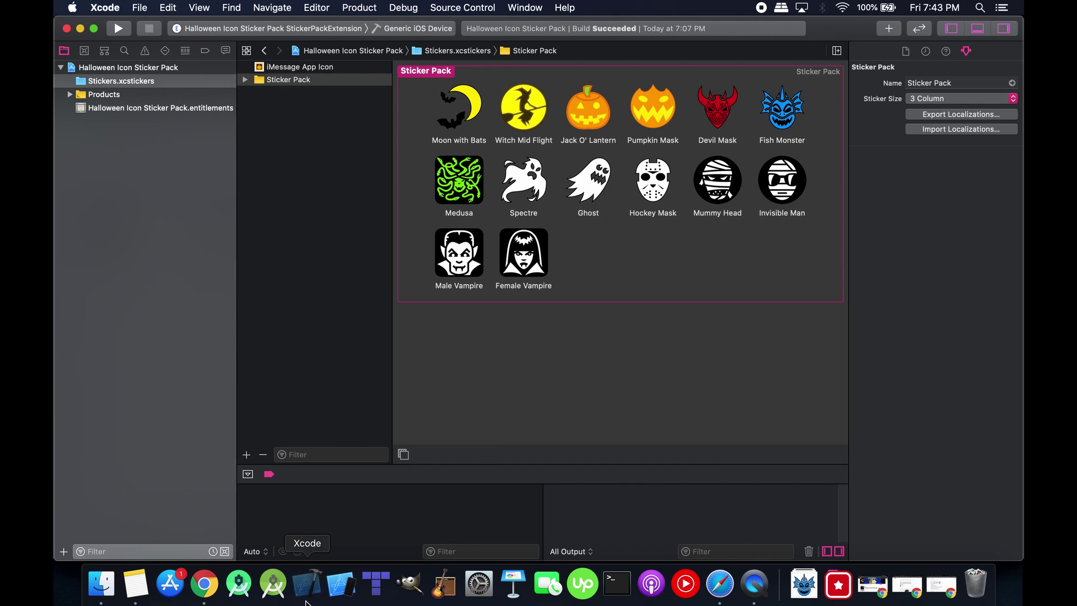
Return from the Xcode sticker set to the App Store Connect App Analytics overview
{"action": "left_click", "coordinate": [729, 596]}
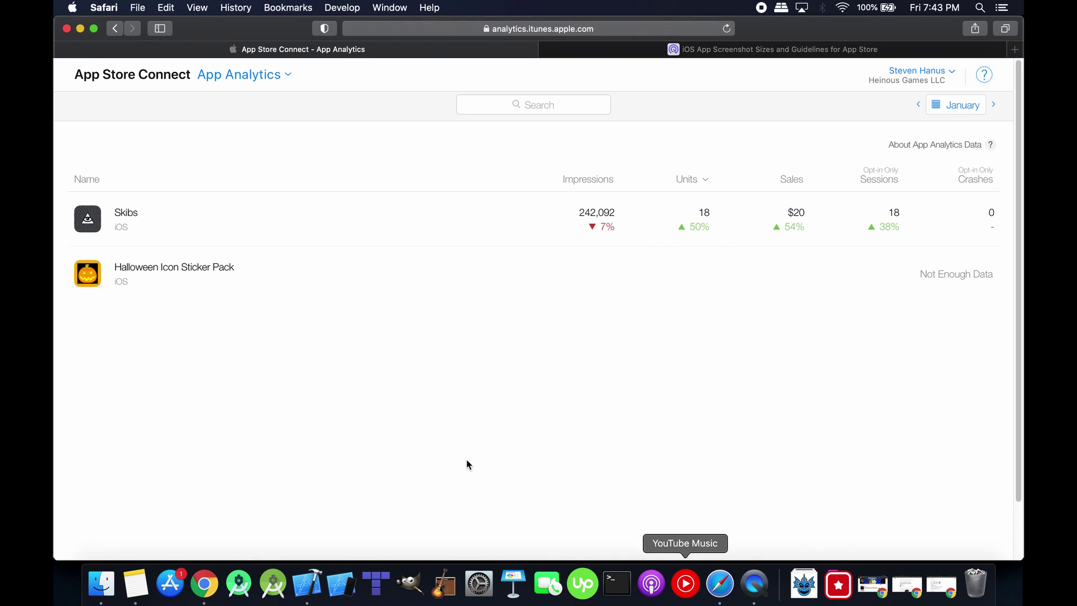
Go to My Apps, open Halloween Icon Sticker Pack, and scroll to its 1.02 screenshot
{"action": "left_click", "coordinate": [230, 78]}
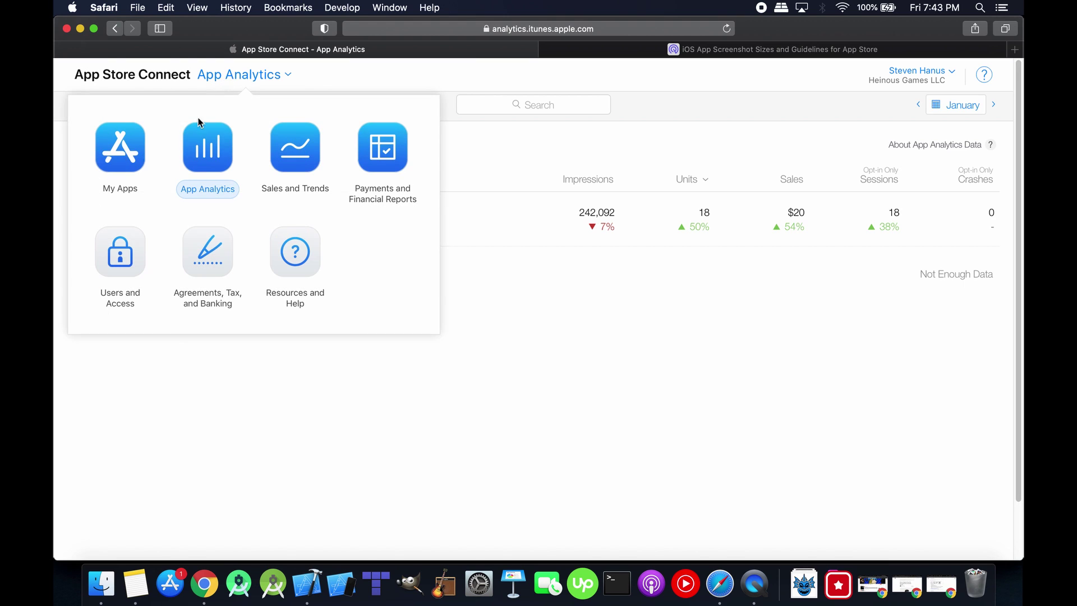
{"action": "left_click", "coordinate": [203, 124]}
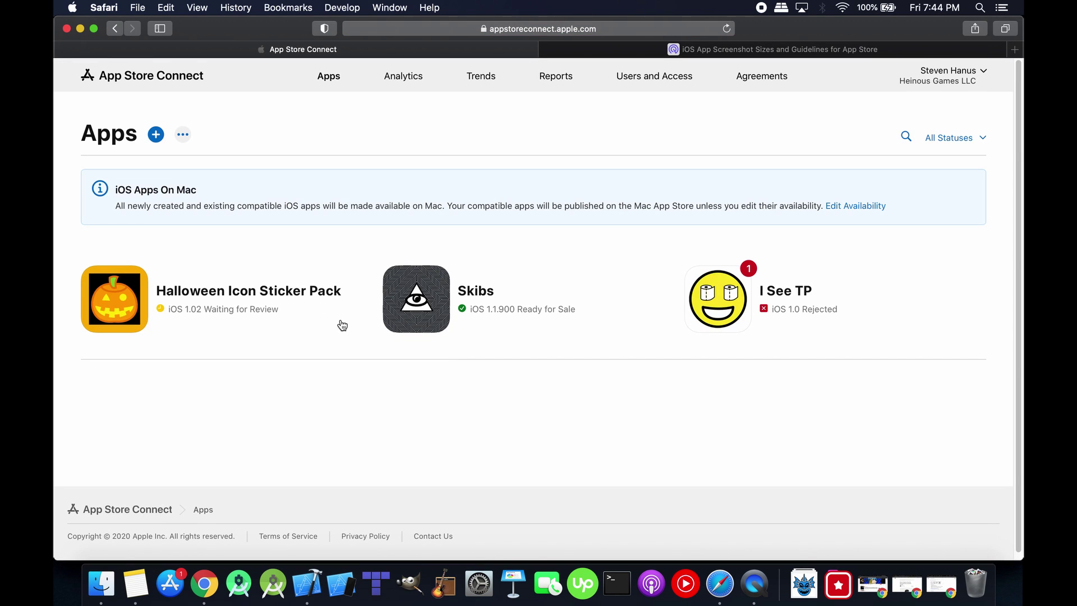
{"action": "left_click", "coordinate": [287, 292]}
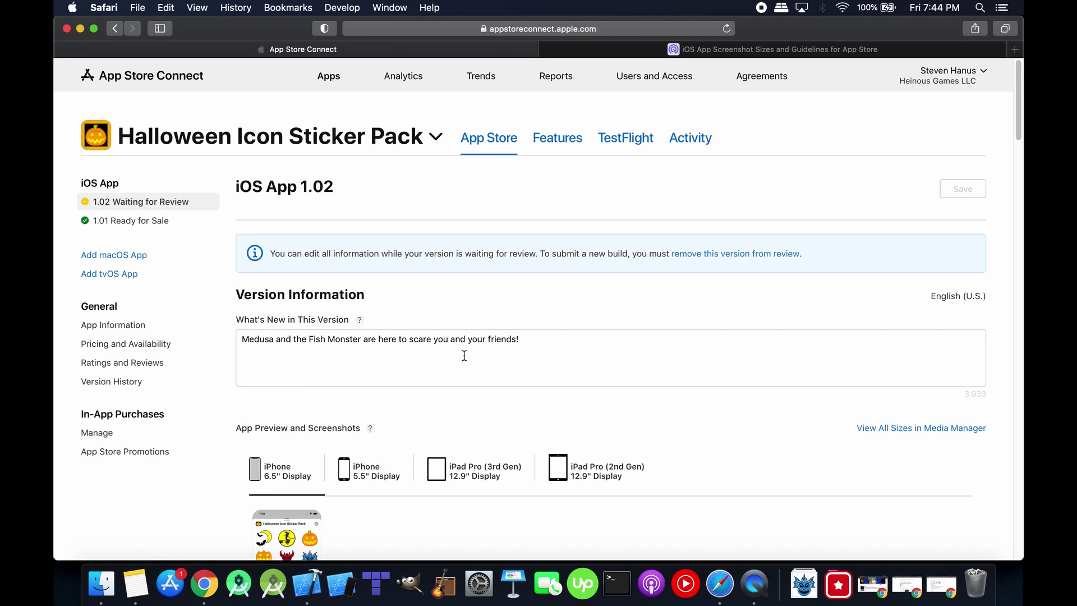
{"action": "scroll", "coordinate": [717, 373], "scroll_direction": "down", "scroll_amount": 3}
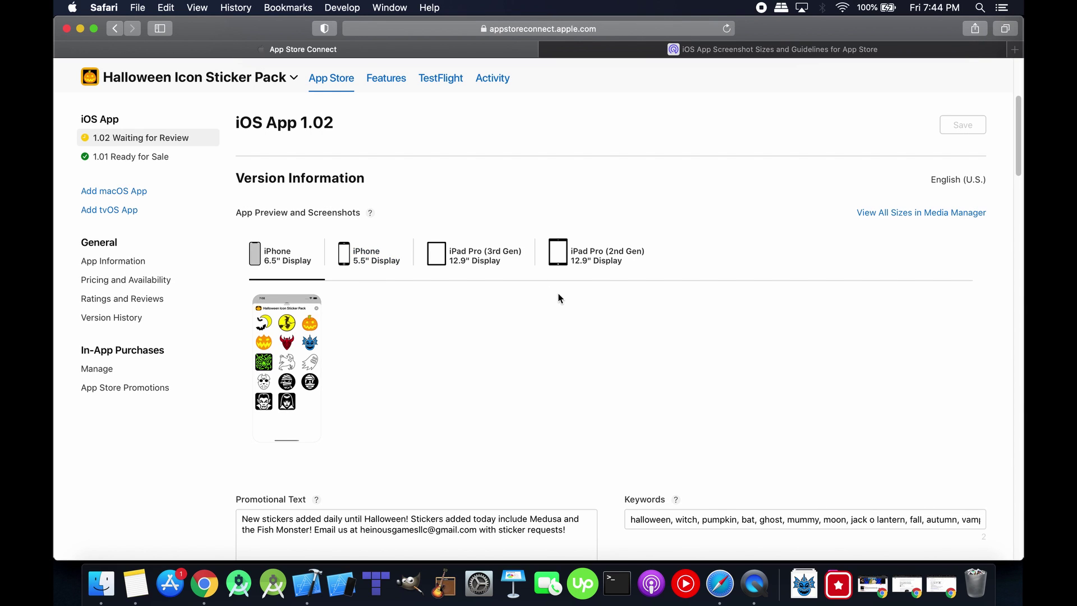
Scroll the 1.02 page and place the caret after the Medusa and Fish Monster promotional text
{"action": "scroll", "coordinate": [538, 359], "scroll_direction": "down", "scroll_amount": 3}
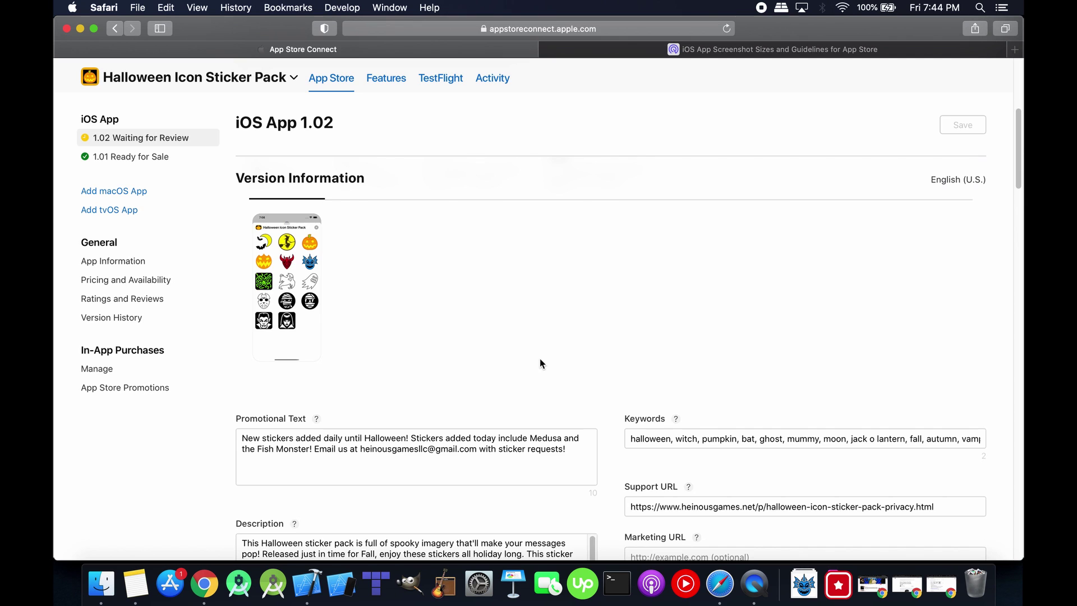
{"action": "scroll", "coordinate": [540, 363], "scroll_direction": "up", "scroll_amount": 1}
{"action": "scroll", "coordinate": [293, 224], "scroll_direction": "up", "scroll_amount": 1}
{"action": "scroll", "coordinate": [327, 368], "scroll_direction": "down", "scroll_amount": 13}
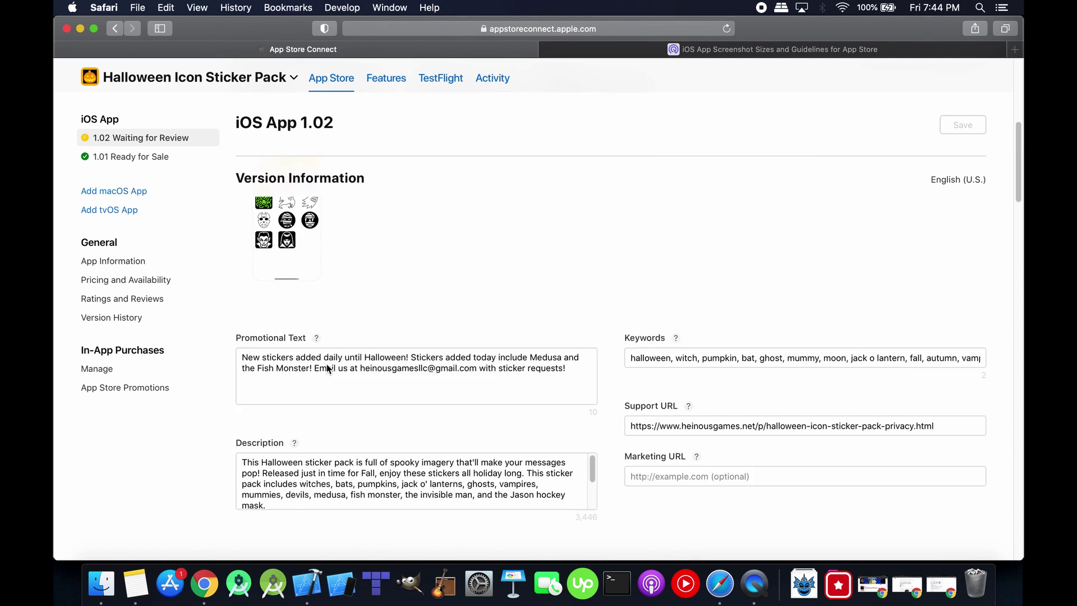
{"action": "scroll", "coordinate": [325, 359], "scroll_direction": "down", "scroll_amount": 7}
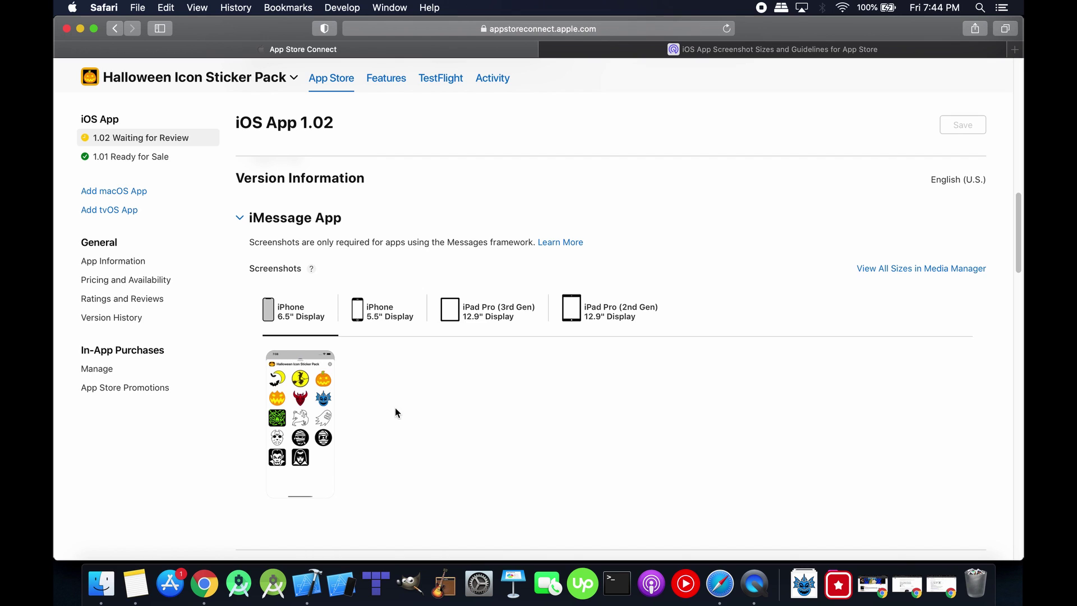
{"action": "scroll", "coordinate": [541, 419], "scroll_direction": "up", "scroll_amount": 13}
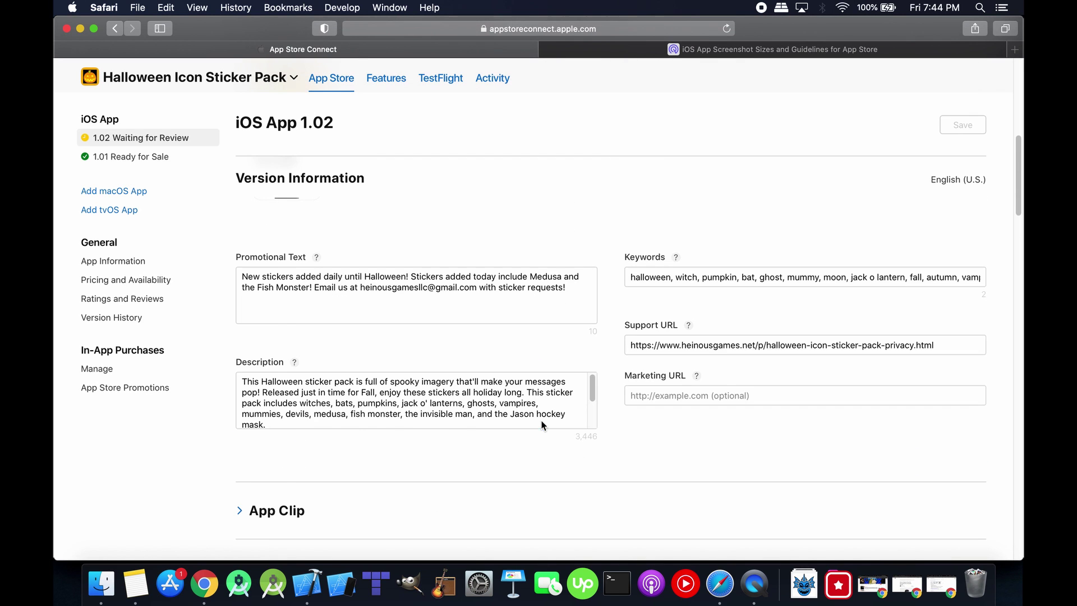
{"action": "scroll", "coordinate": [541, 419], "scroll_direction": "down", "scroll_amount": 7}
{"action": "scroll", "coordinate": [483, 447], "scroll_direction": "down", "scroll_amount": 6}
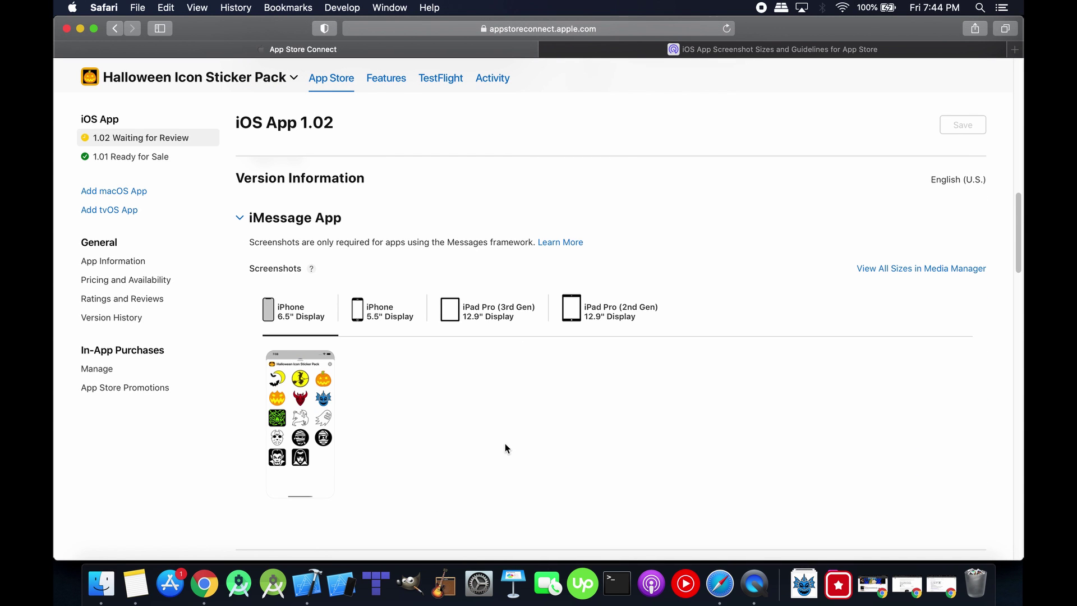
{"action": "scroll", "coordinate": [633, 443], "scroll_direction": "up", "scroll_amount": 7}
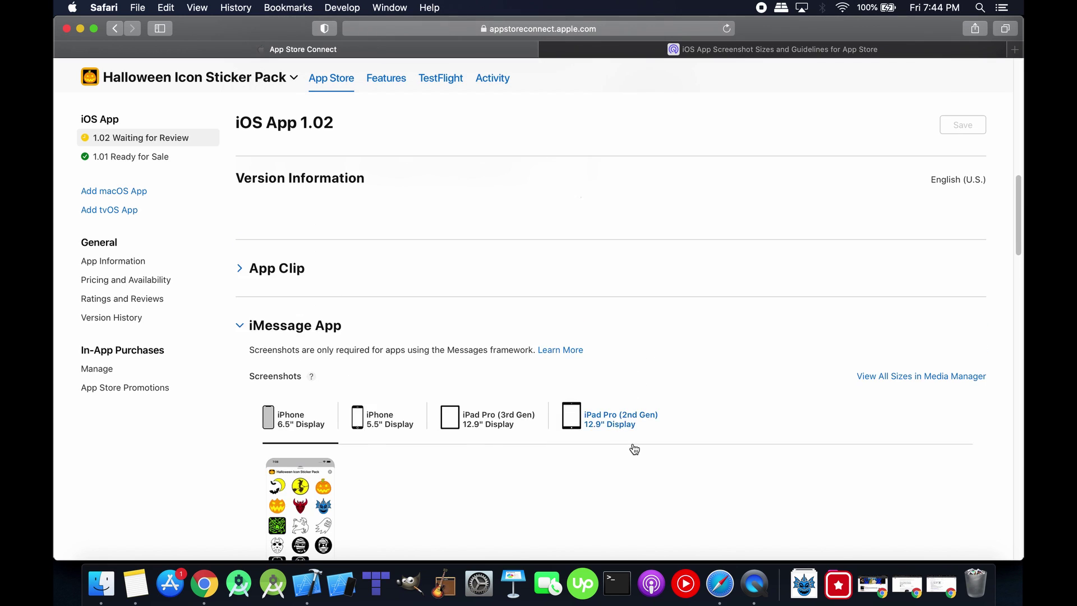
{"action": "scroll", "coordinate": [634, 449], "scroll_direction": "up", "scroll_amount": 7}
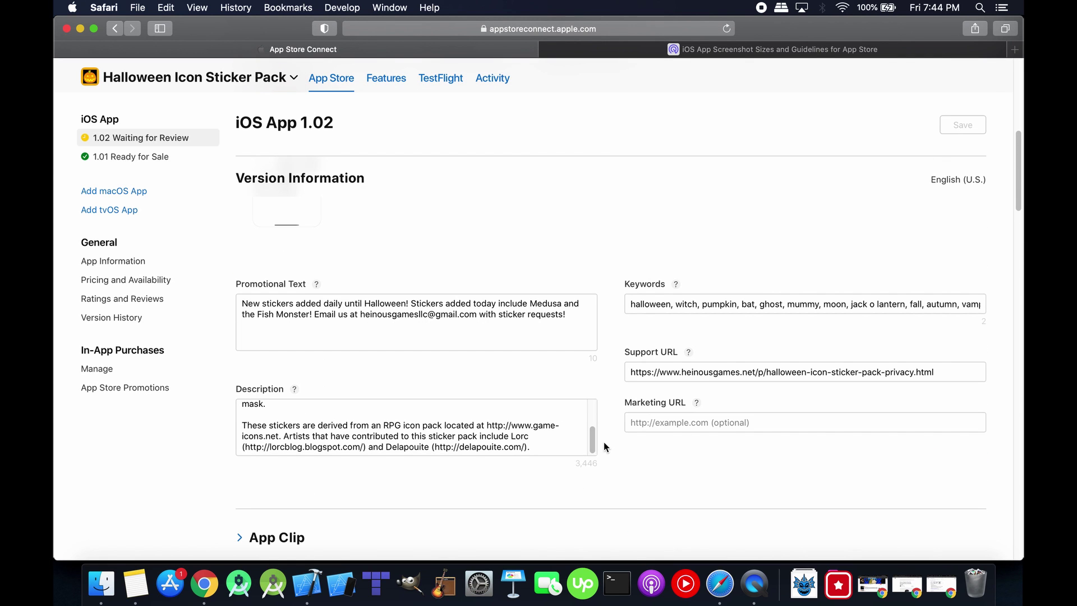
{"action": "scroll", "coordinate": [604, 443], "scroll_direction": "up", "scroll_amount": 9}
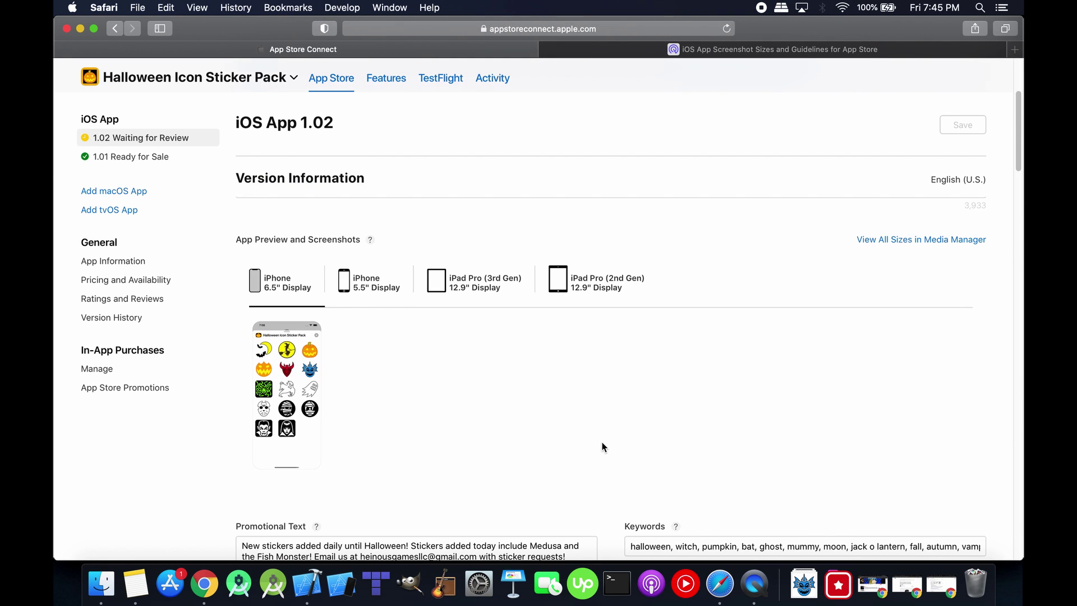
{"action": "scroll", "coordinate": [603, 448], "scroll_direction": "up", "scroll_amount": 7}
{"action": "scroll", "coordinate": [603, 447], "scroll_direction": "down", "scroll_amount": 14}
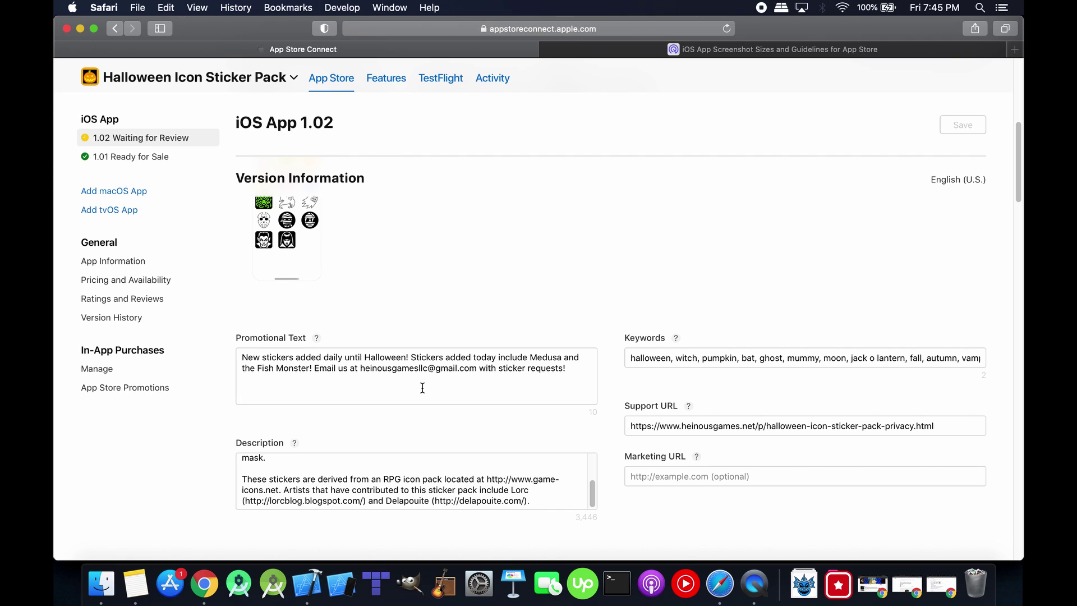
{"action": "left_click", "coordinate": [574, 372]}
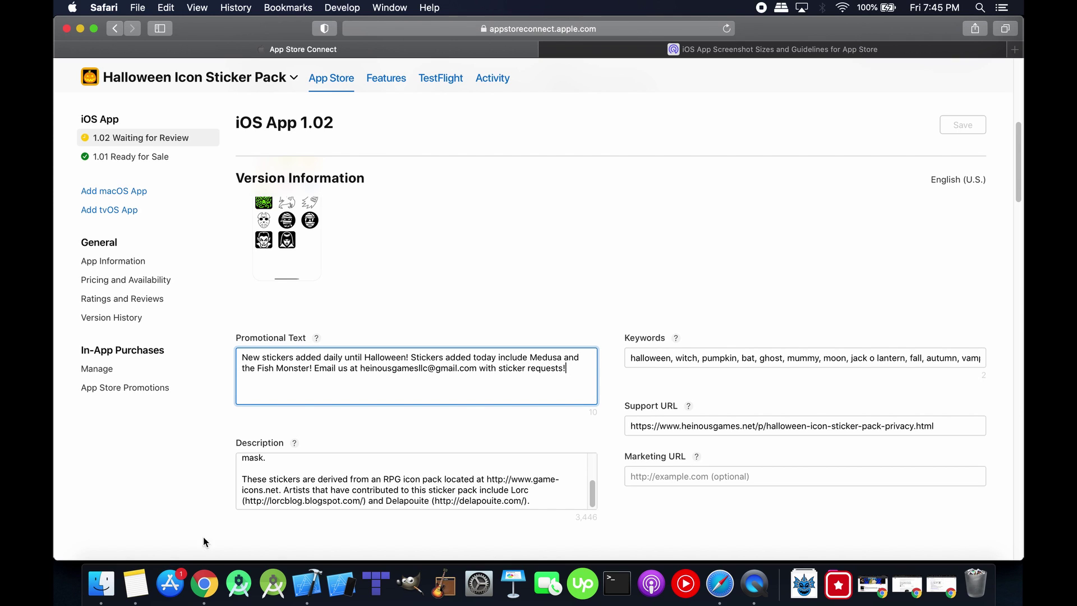
Scroll through the Halloween Sticker Pack Project note of added and remaining icons, then return to the spreadsheet
{"action": "left_click", "coordinate": [136, 583]}
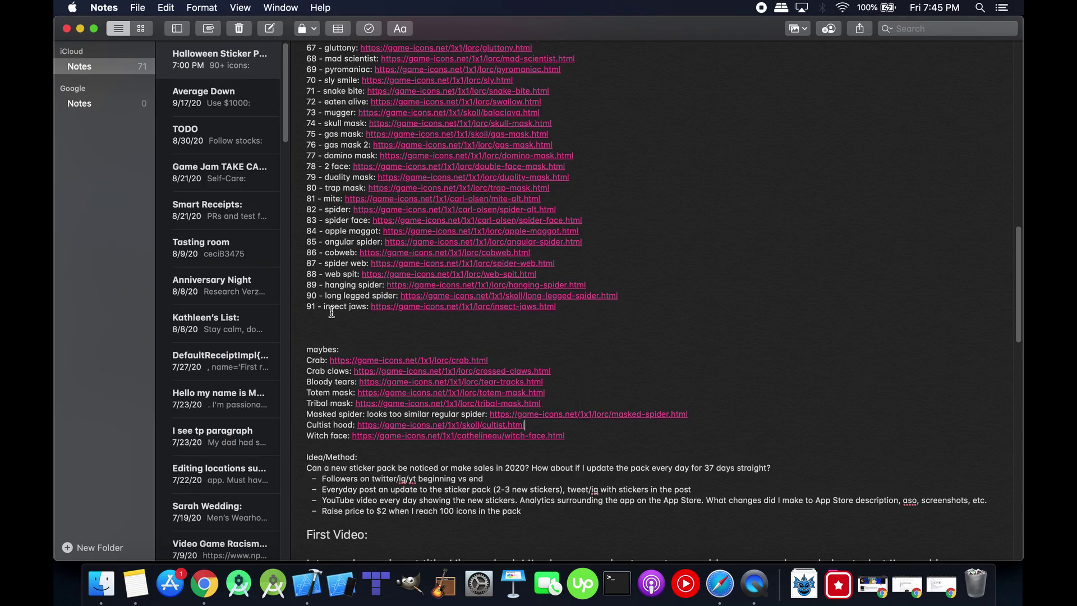
{"action": "scroll", "coordinate": [675, 347], "scroll_direction": "up", "scroll_amount": 15}
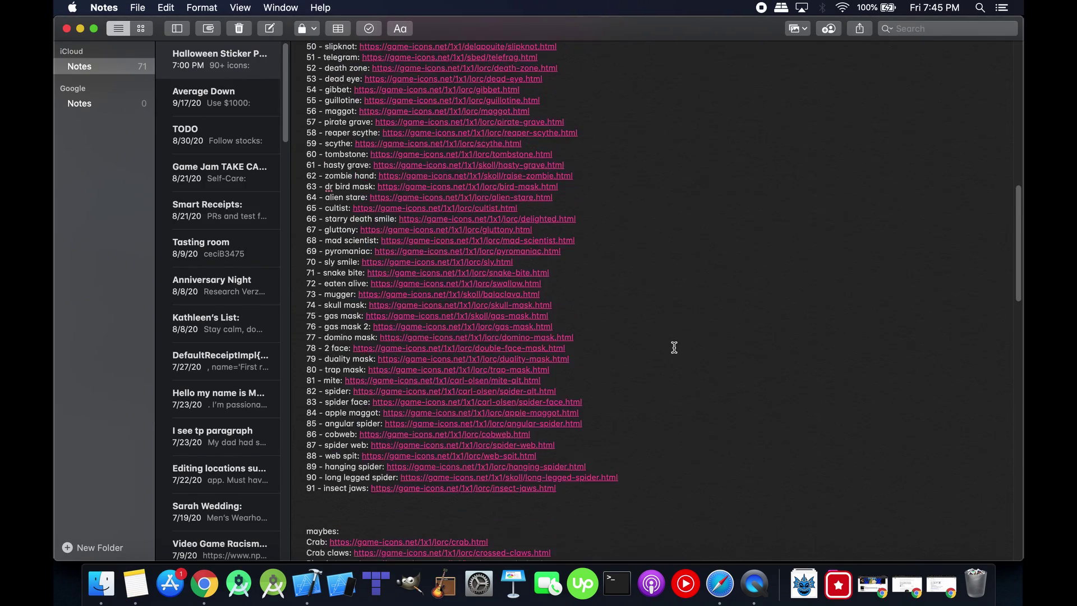
{"action": "scroll", "coordinate": [675, 348], "scroll_direction": "up", "scroll_amount": 9}
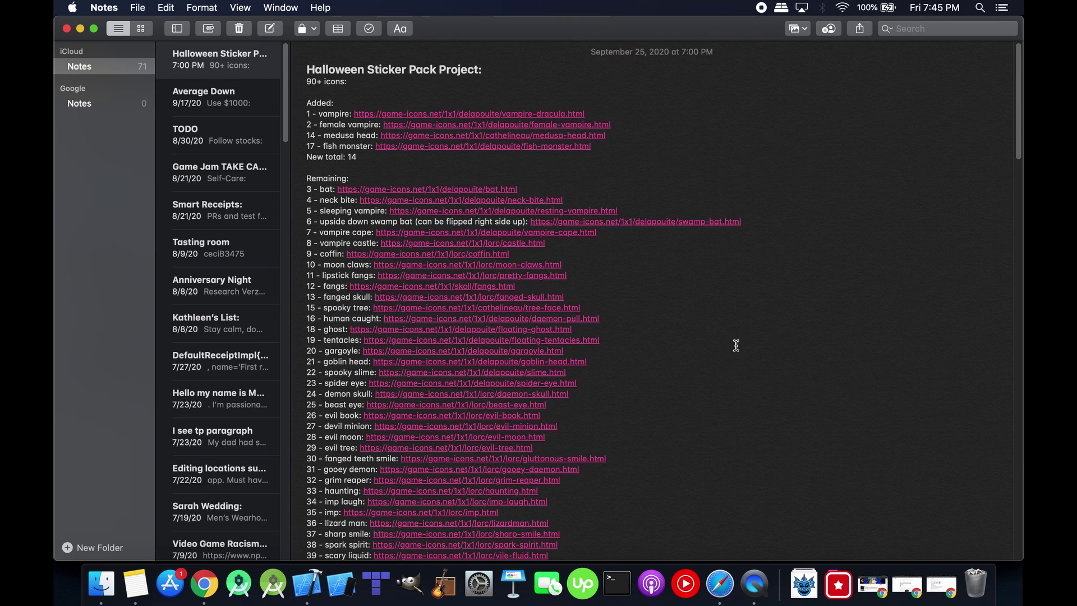
{"action": "scroll", "coordinate": [735, 345], "scroll_direction": "down", "scroll_amount": 10}
{"action": "scroll", "coordinate": [737, 345], "scroll_direction": "down", "scroll_amount": 9}
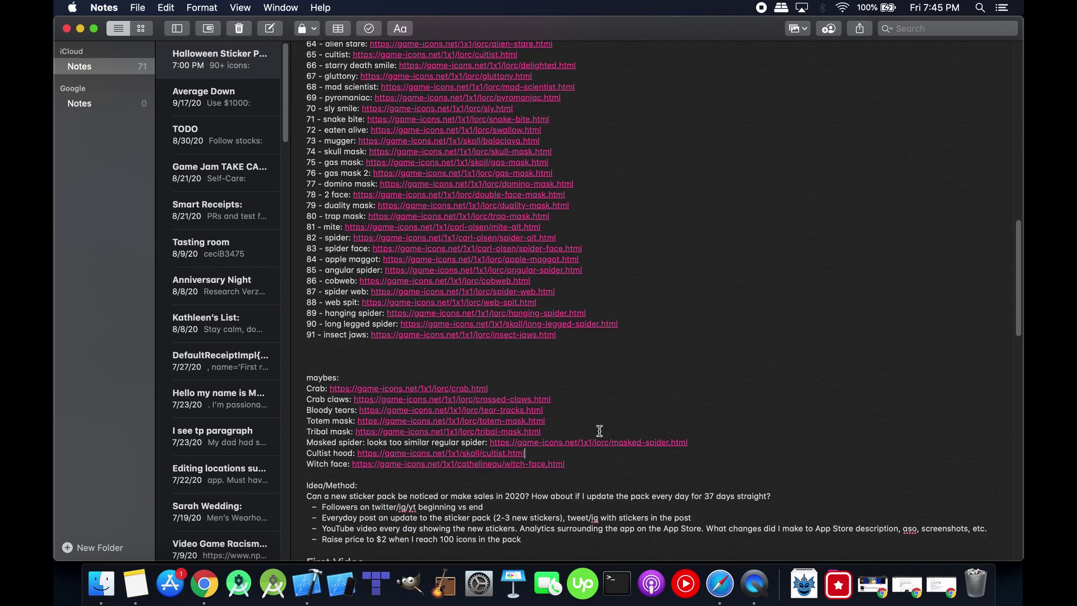
{"action": "left_click", "coordinate": [203, 598]}
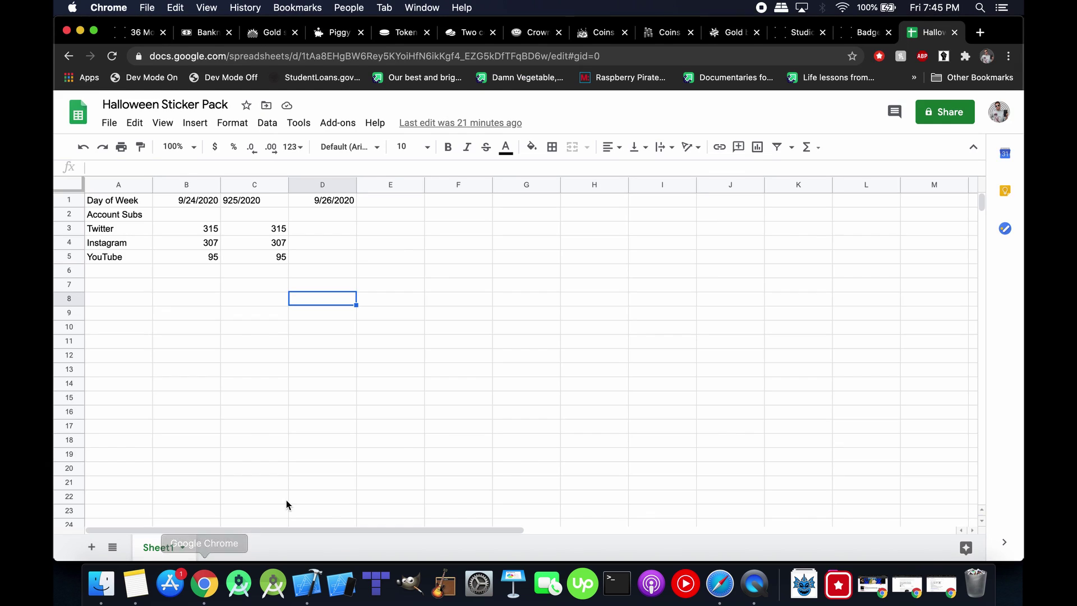
After viewing follower counts (Twitter 315, Instagram 307, YouTube 95), return to the 1.02 listing
{"action": "left_click", "coordinate": [720, 584]}
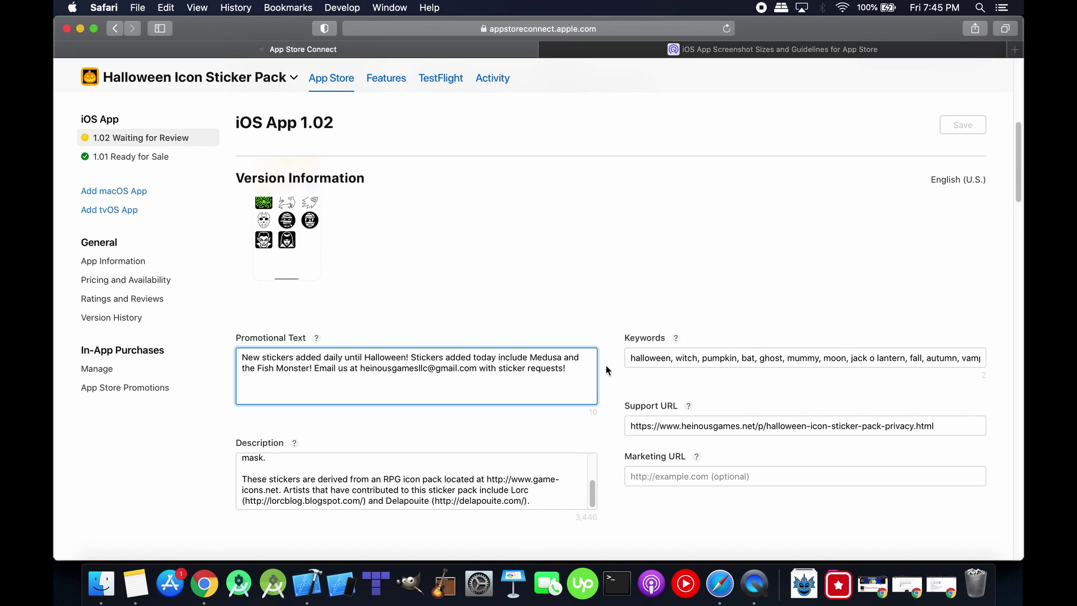
Scroll through the version 1.02 description and click into its text
{"action": "scroll", "coordinate": [539, 331], "scroll_direction": "down", "scroll_amount": 5}
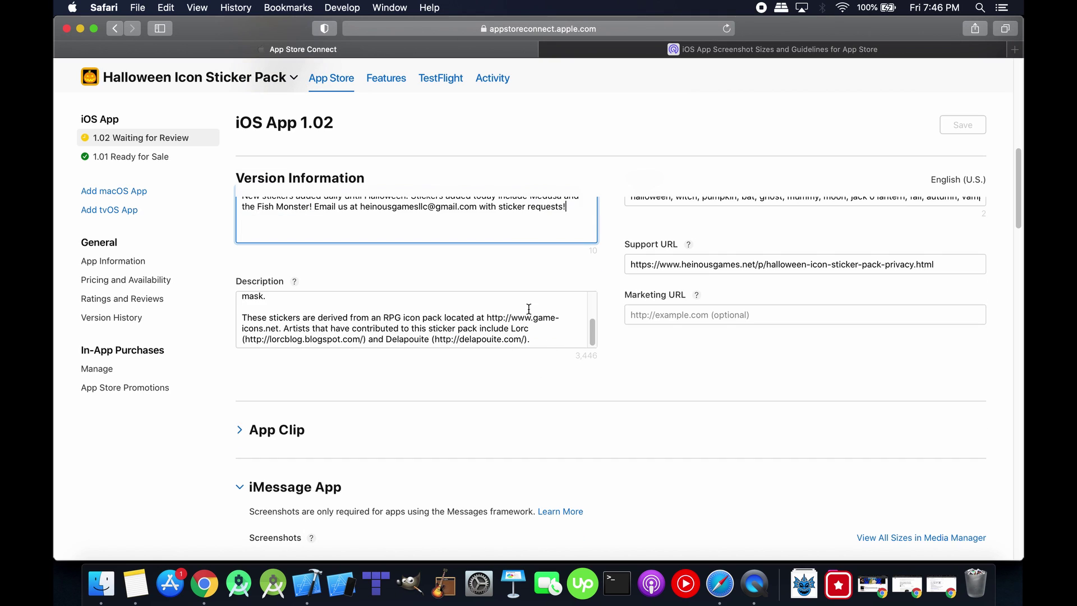
{"action": "scroll", "coordinate": [538, 327], "scroll_direction": "up", "scroll_amount": 2}
{"action": "scroll", "coordinate": [538, 327], "scroll_direction": "up", "scroll_amount": 4}
{"action": "scroll", "coordinate": [538, 327], "scroll_direction": "down", "scroll_amount": 4}
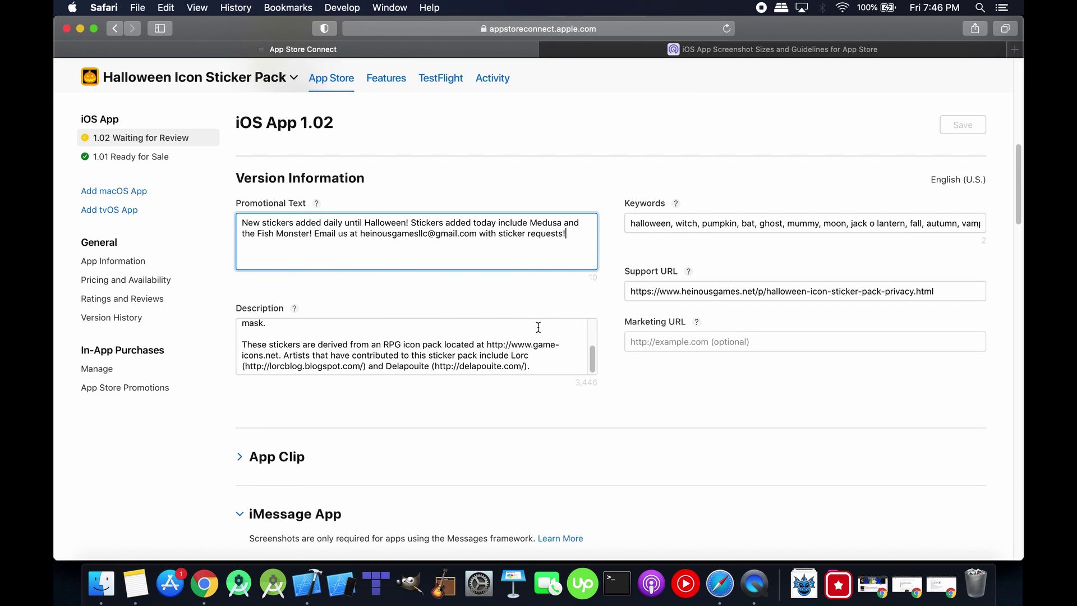
{"action": "scroll", "coordinate": [538, 327], "scroll_direction": "up", "scroll_amount": 2}
{"action": "left_click", "coordinate": [364, 340]}
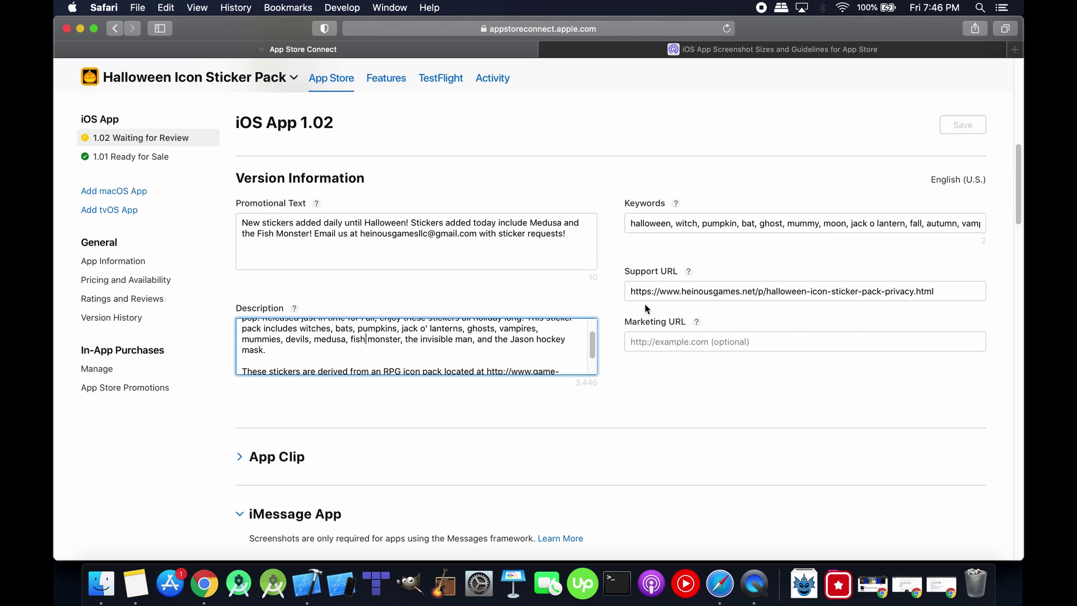
Click into the keywords field and scroll down to the Advertising Identifier section
{"action": "left_click", "coordinate": [649, 221]}
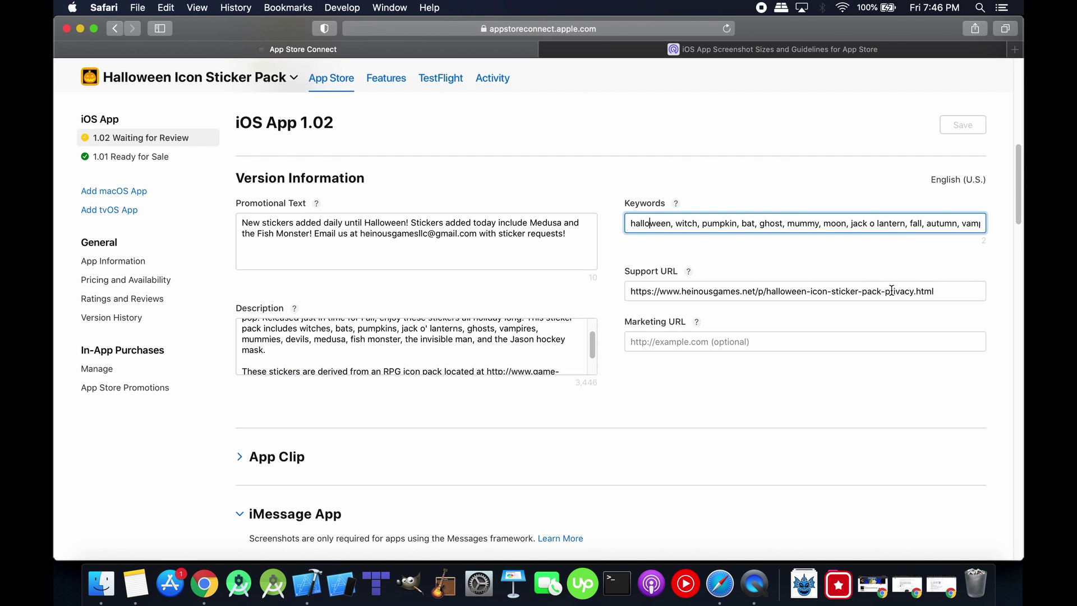
{"action": "scroll", "coordinate": [892, 290], "scroll_direction": "down", "scroll_amount": 20}
{"action": "scroll", "coordinate": [892, 290], "scroll_direction": "down", "scroll_amount": 15}
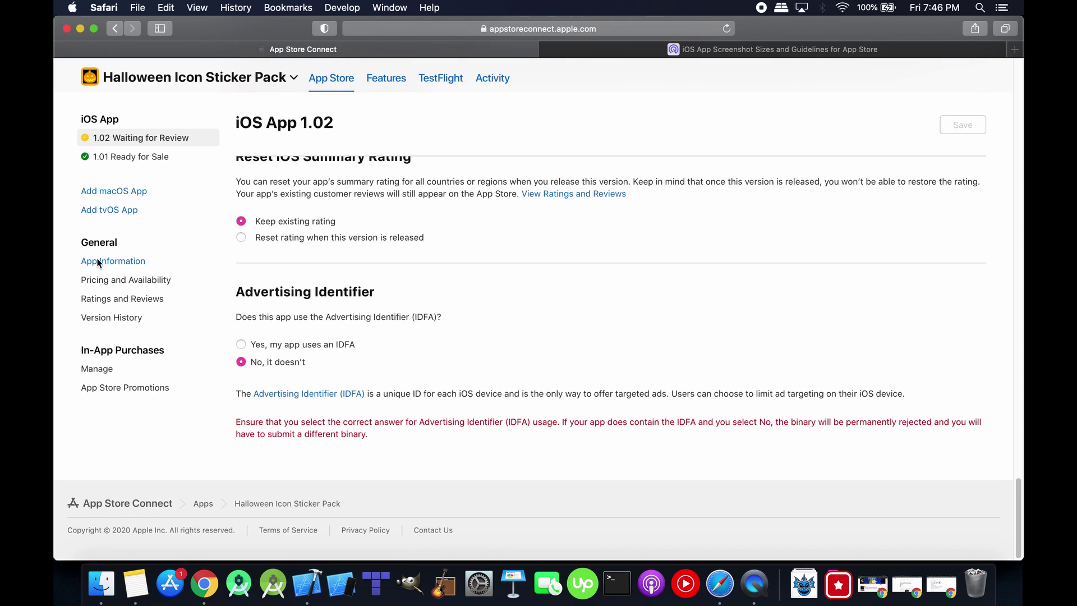
{"action": "left_click", "coordinate": [98, 261]}
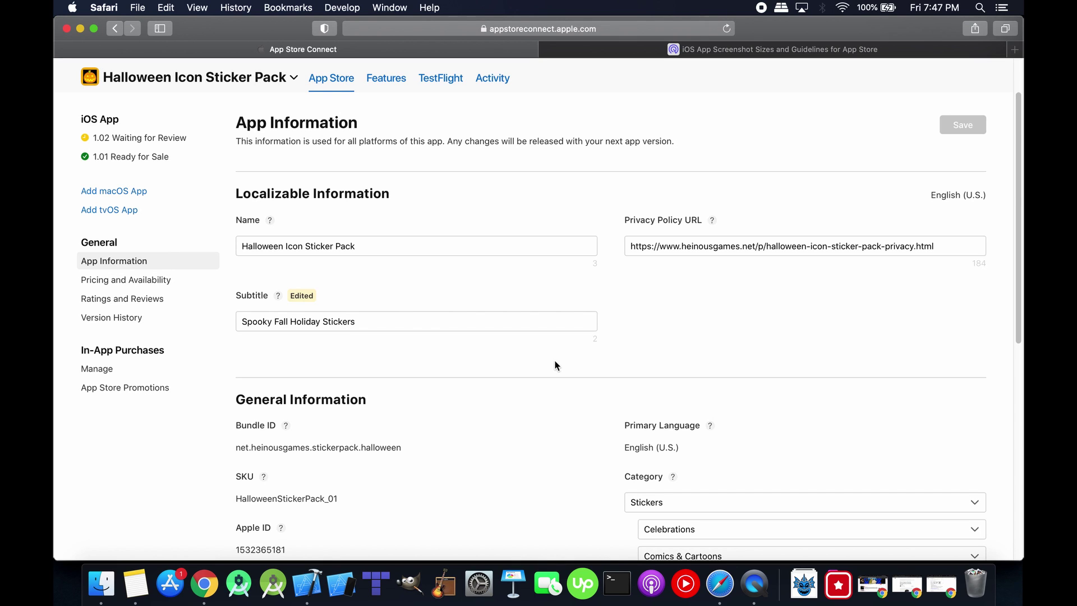
Scroll App Information to review subtitle 'Spooky Fall Holiday Stickers', Stickers categories and Ages 9+ rating
{"action": "scroll", "coordinate": [645, 331], "scroll_direction": "down", "scroll_amount": 10}
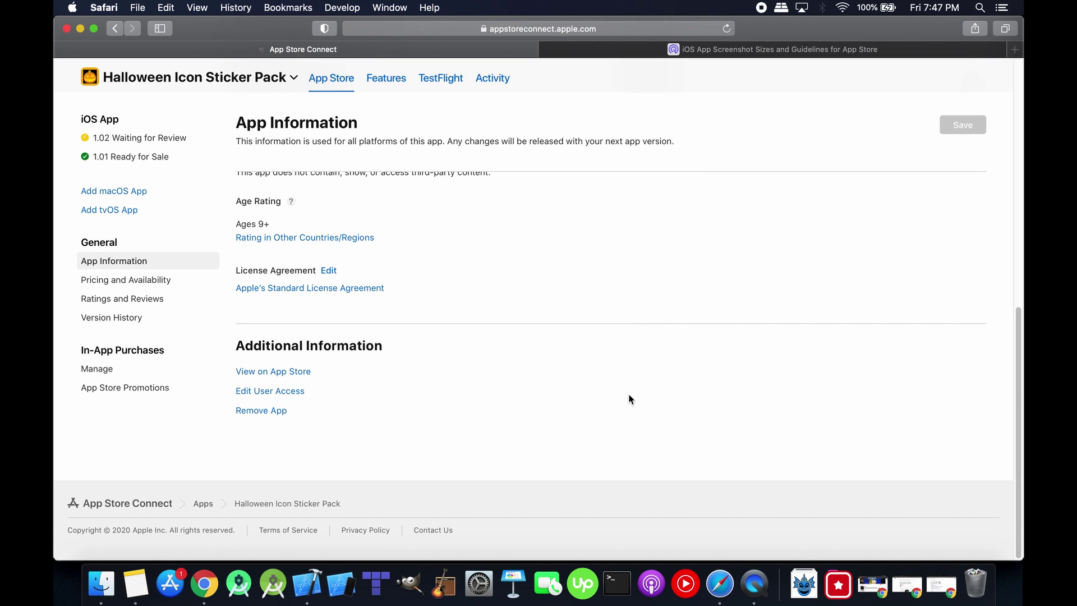
{"action": "scroll", "coordinate": [629, 399], "scroll_direction": "up", "scroll_amount": 5}
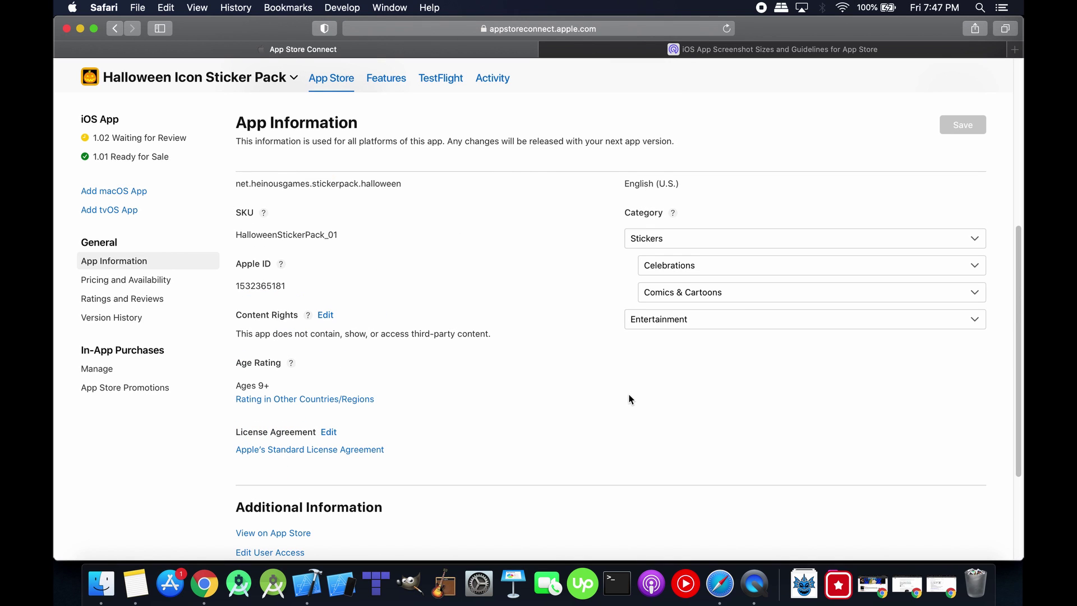
{"action": "scroll", "coordinate": [566, 423], "scroll_direction": "down", "scroll_amount": 2}
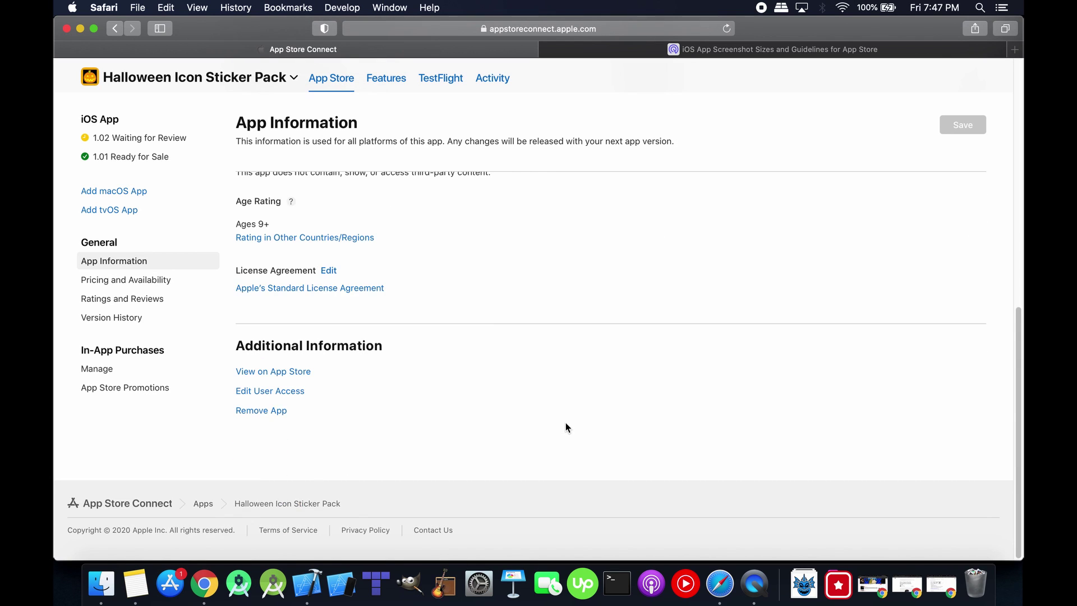
{"action": "scroll", "coordinate": [565, 422], "scroll_direction": "up", "scroll_amount": 8}
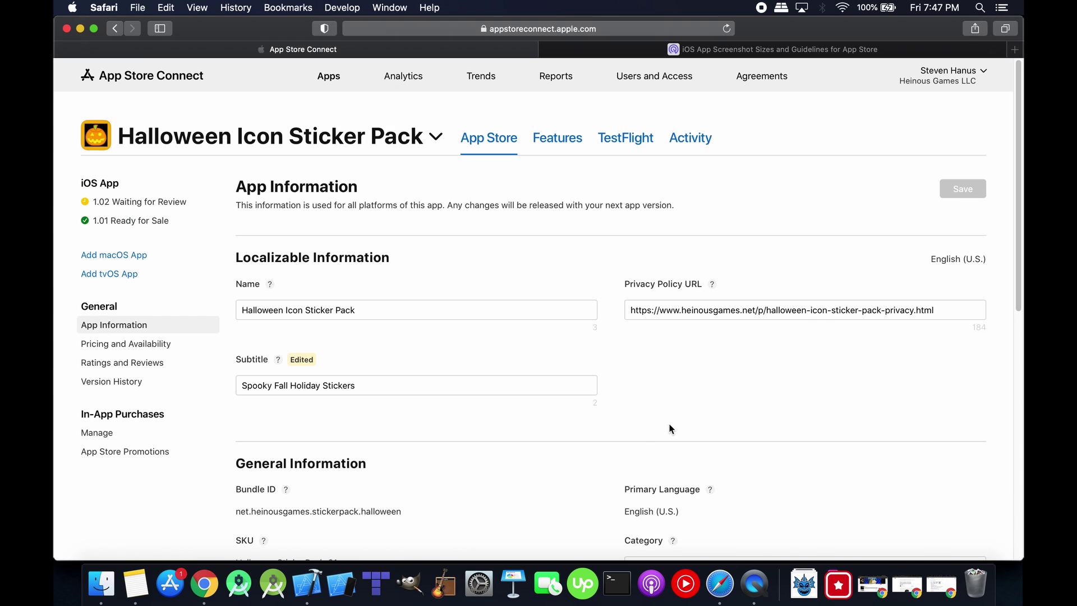